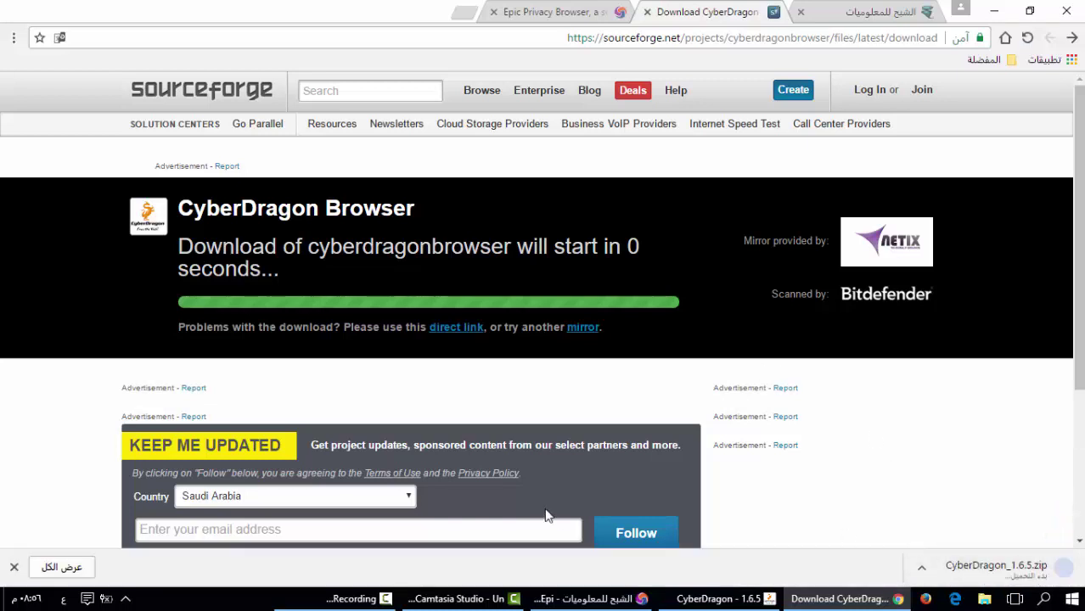
- Open Chrome's full download list, clear all downloads from it, and close the downloads page
click(64, 567)
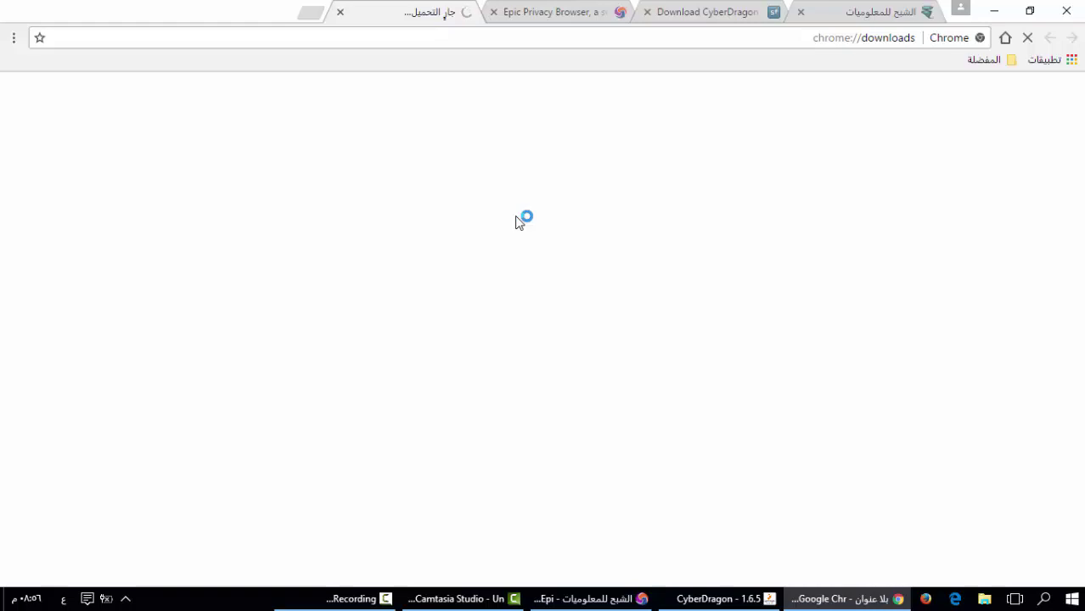
click(708, 13)
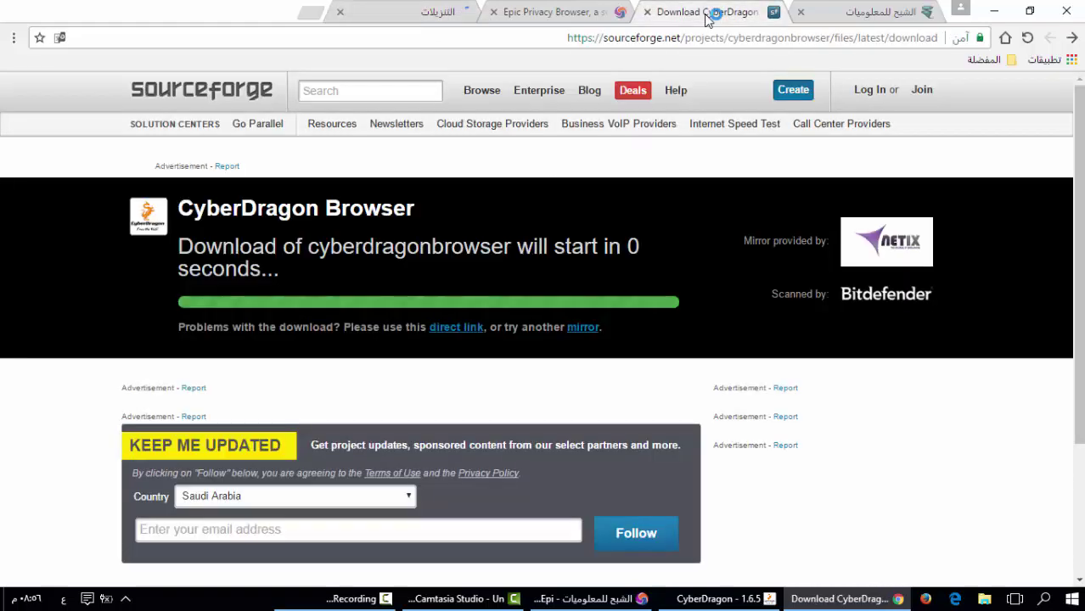
click(412, 12)
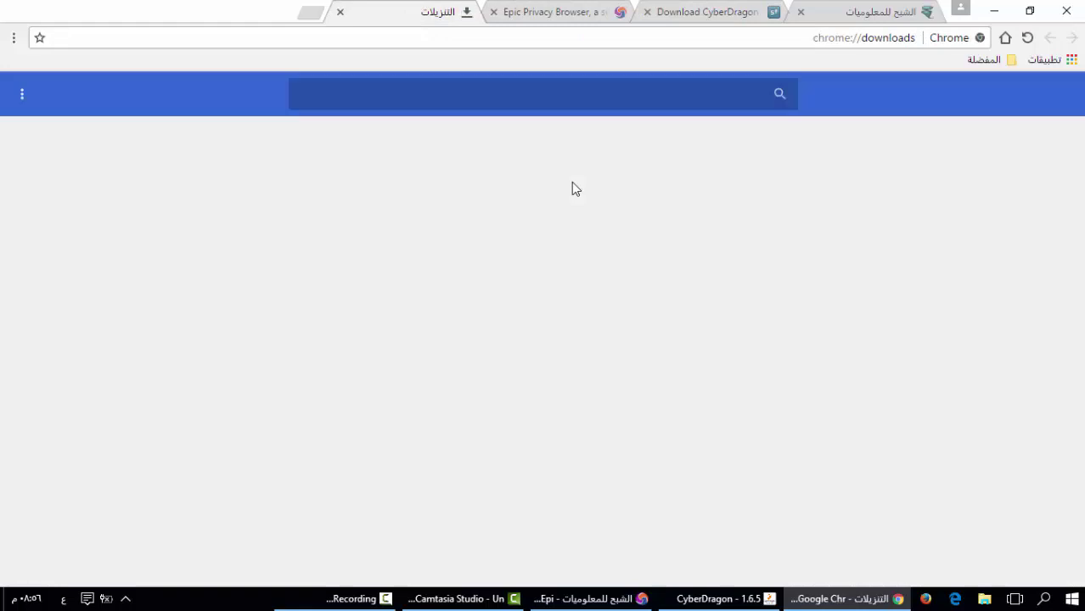
click(24, 97)
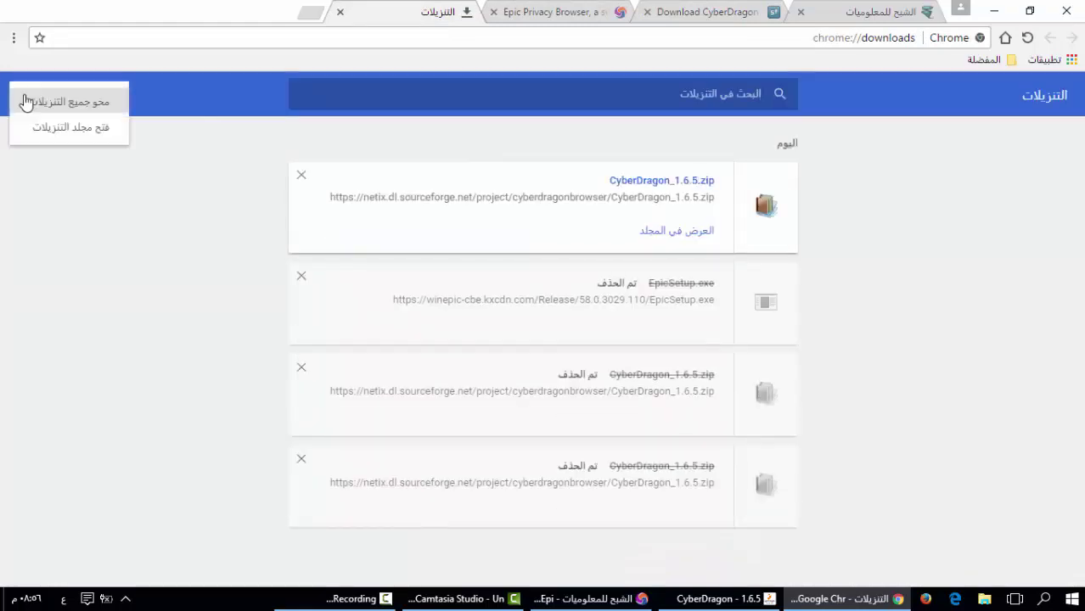
click(85, 102)
click(339, 12)
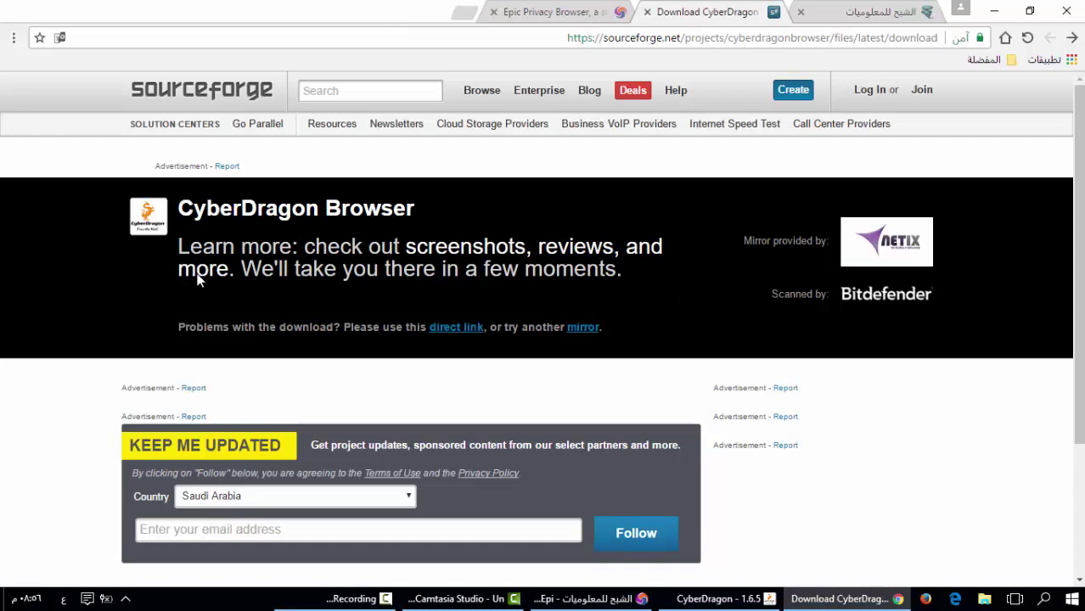
- Reopen Chrome's downloads page to check the list, and close it again
click(13, 38)
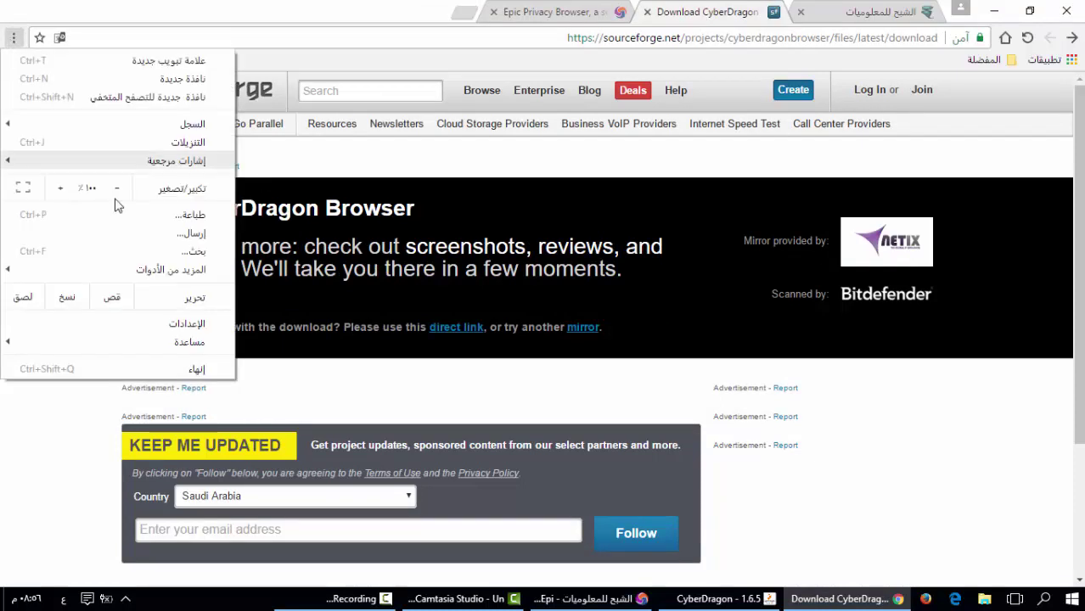
click(140, 142)
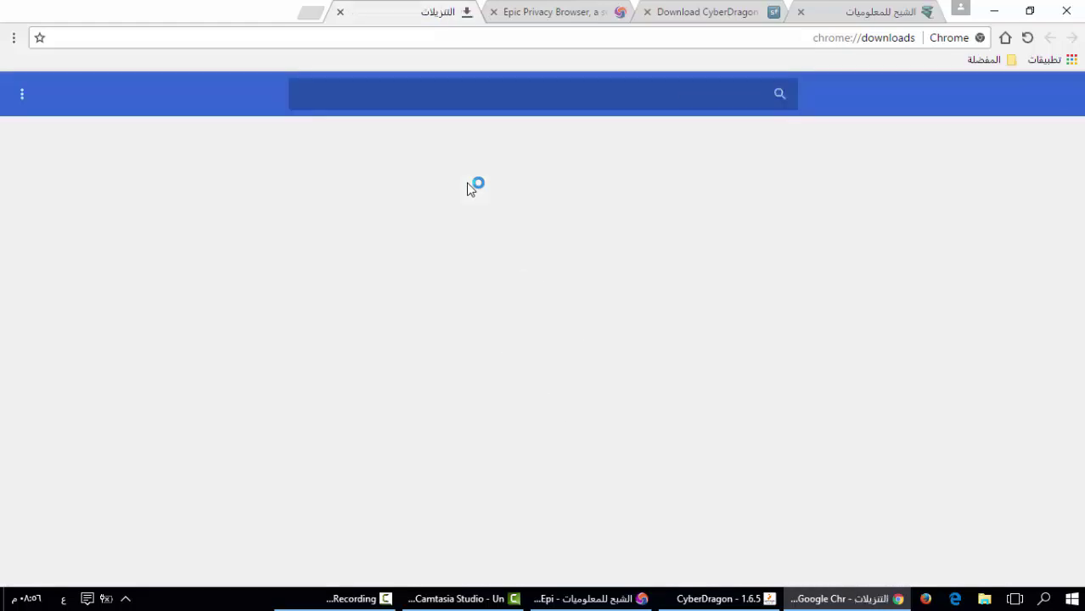
click(341, 12)
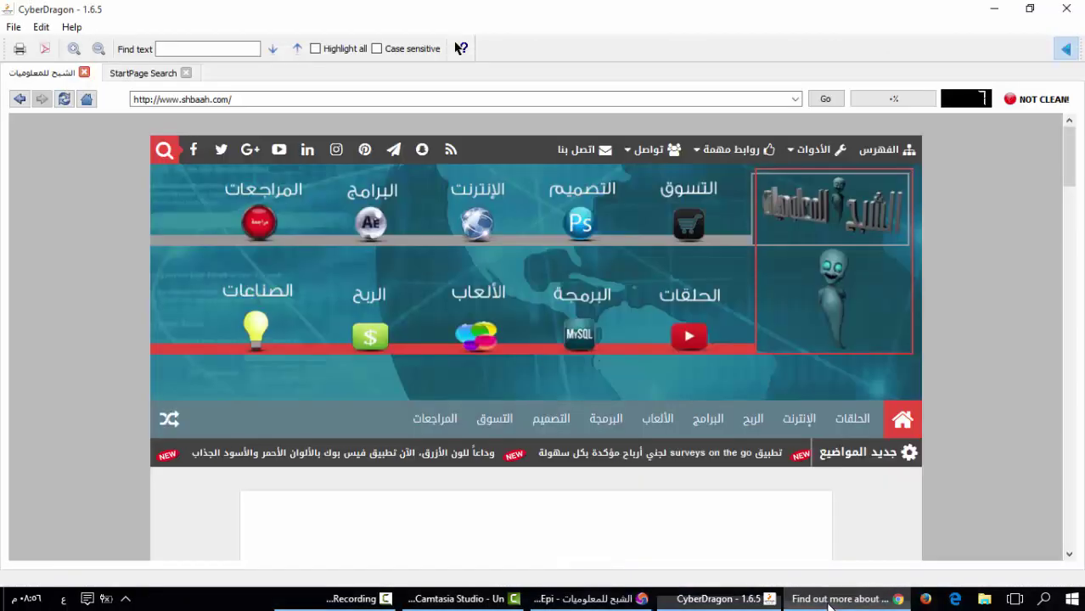
- Bring up the desktop and open the CyberDragon_1.6.5 folder
click(747, 599)
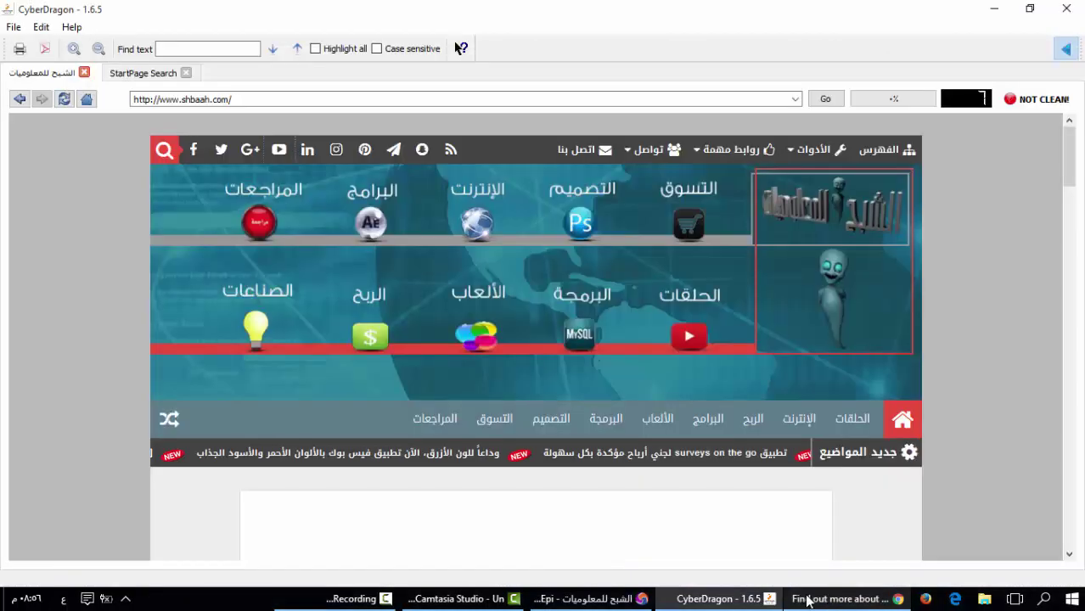
click(762, 600)
click(600, 606)
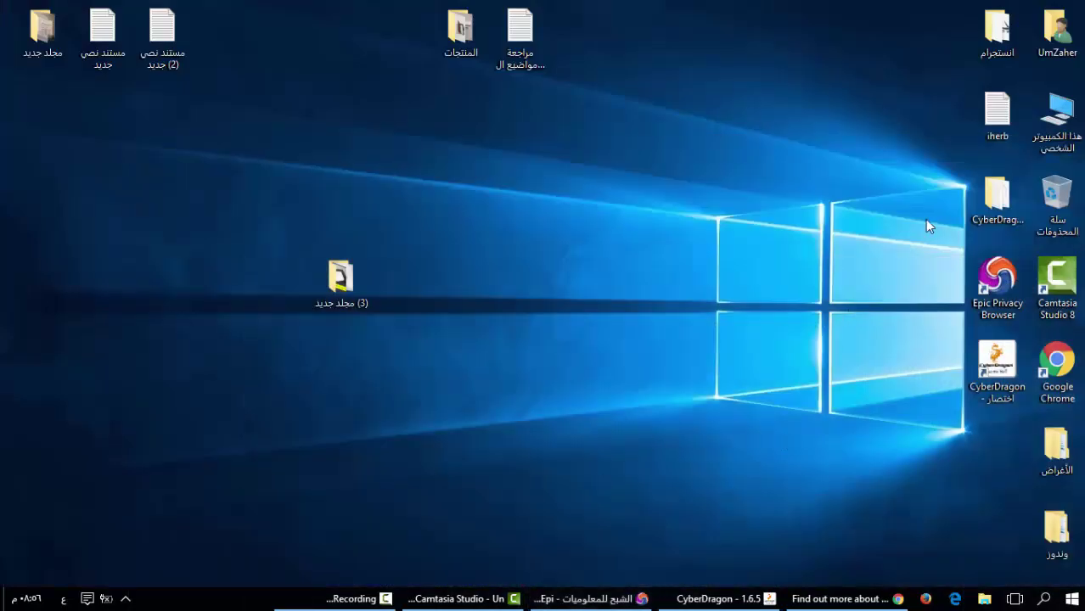
double_click(1000, 200)
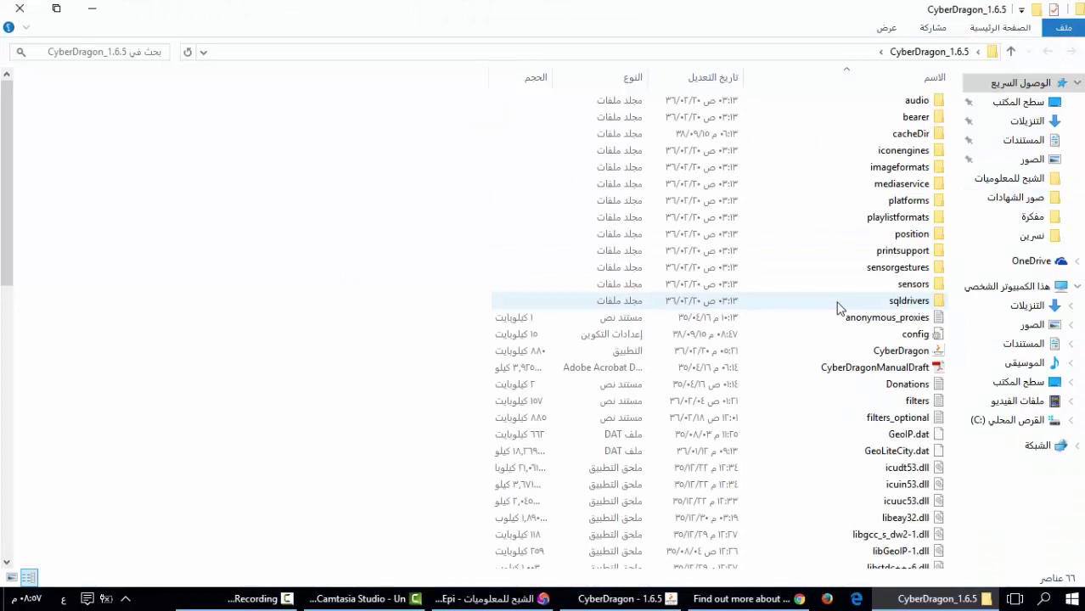
- View the send-to options for the CyberDragon application, including the desktop shortcut, and close the folder
right_click(899, 356)
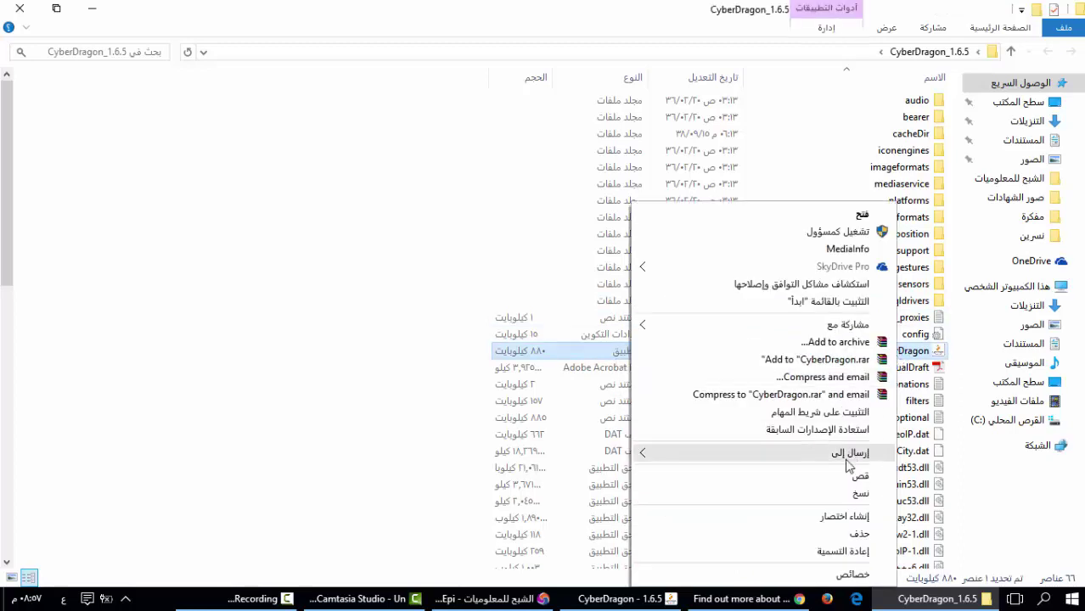
mouse_move(839, 456)
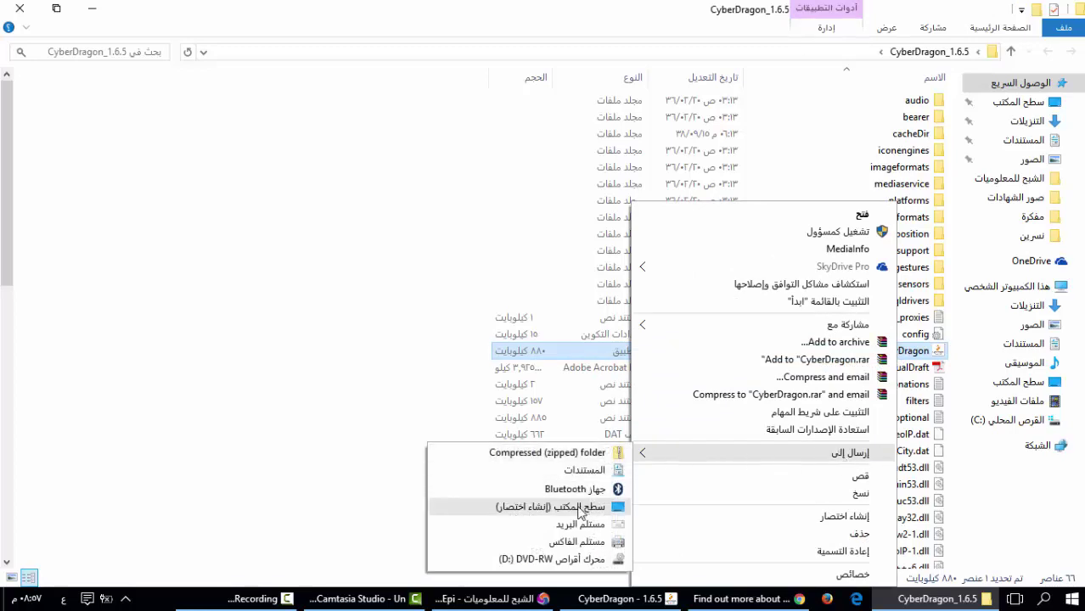
click(15, 12)
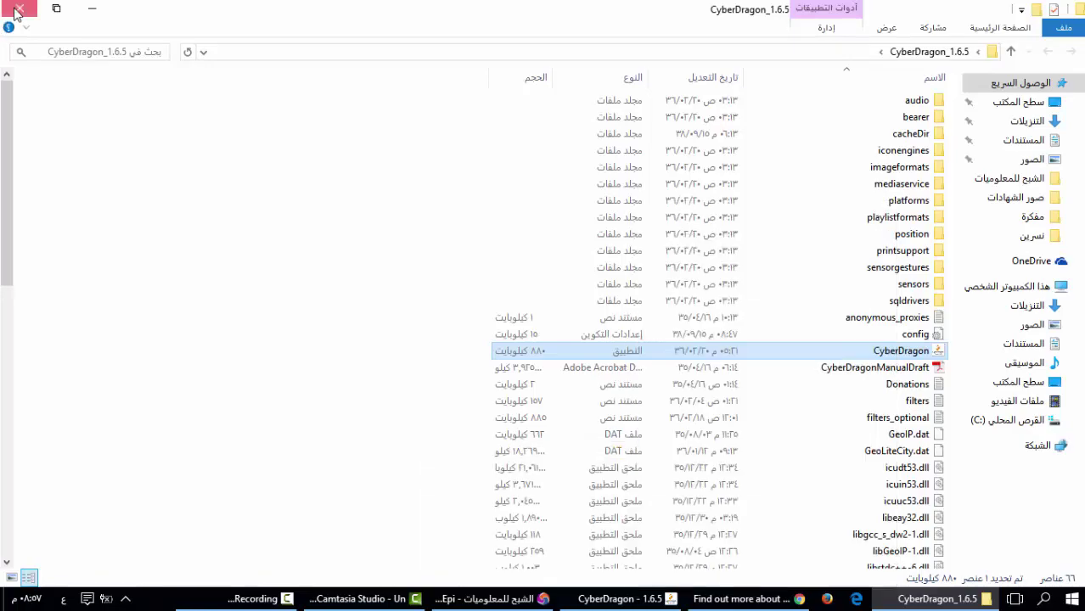
click(15, 12)
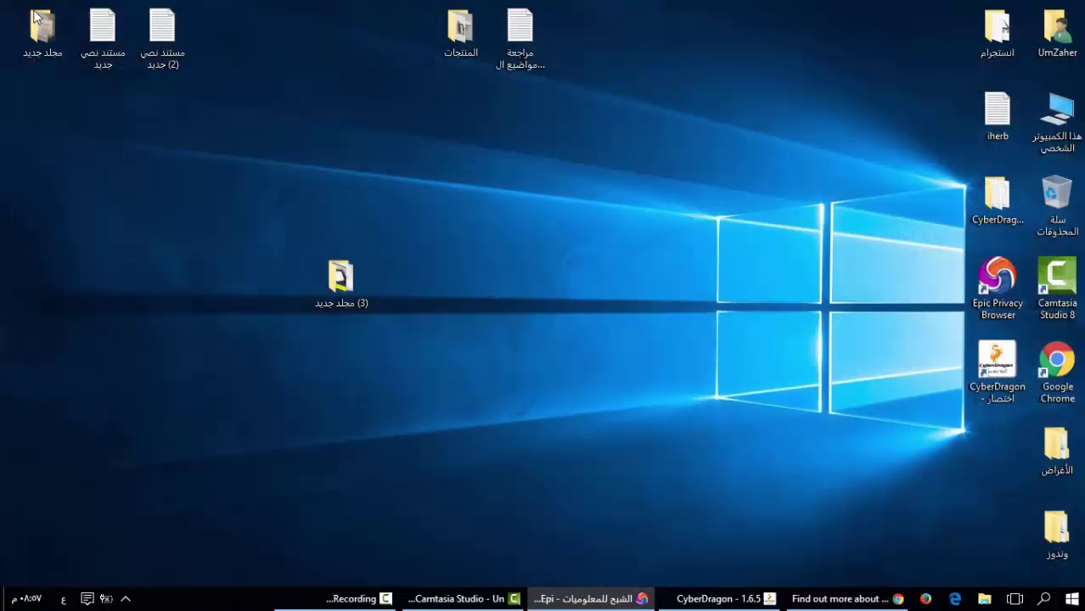
- Switch to CyberDragon's StartPage Search page and expand the settings pane across the full window width
click(998, 367)
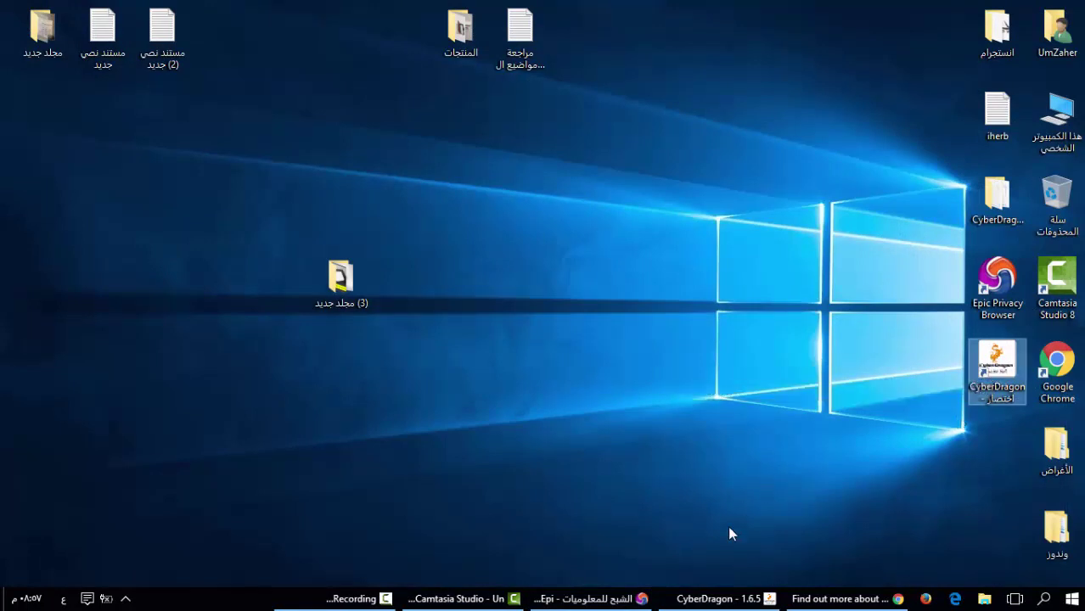
click(722, 598)
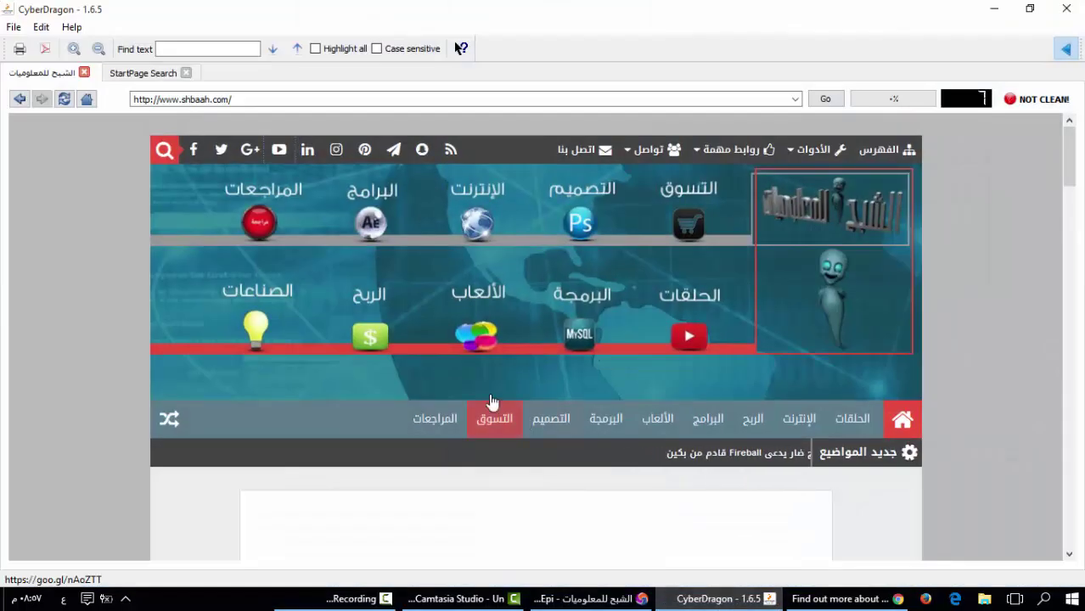
click(140, 73)
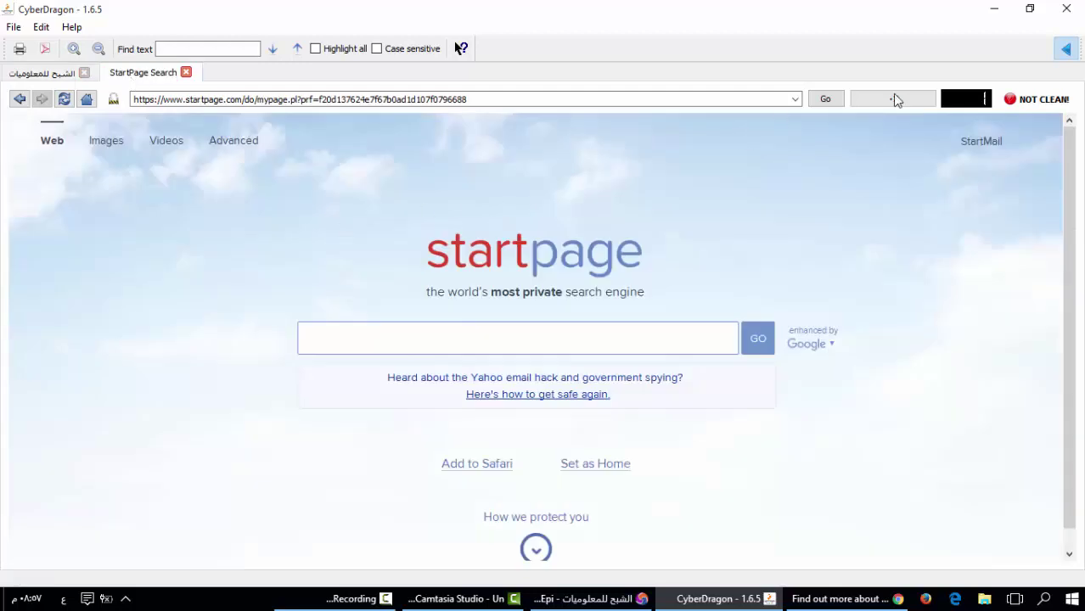
click(1066, 49)
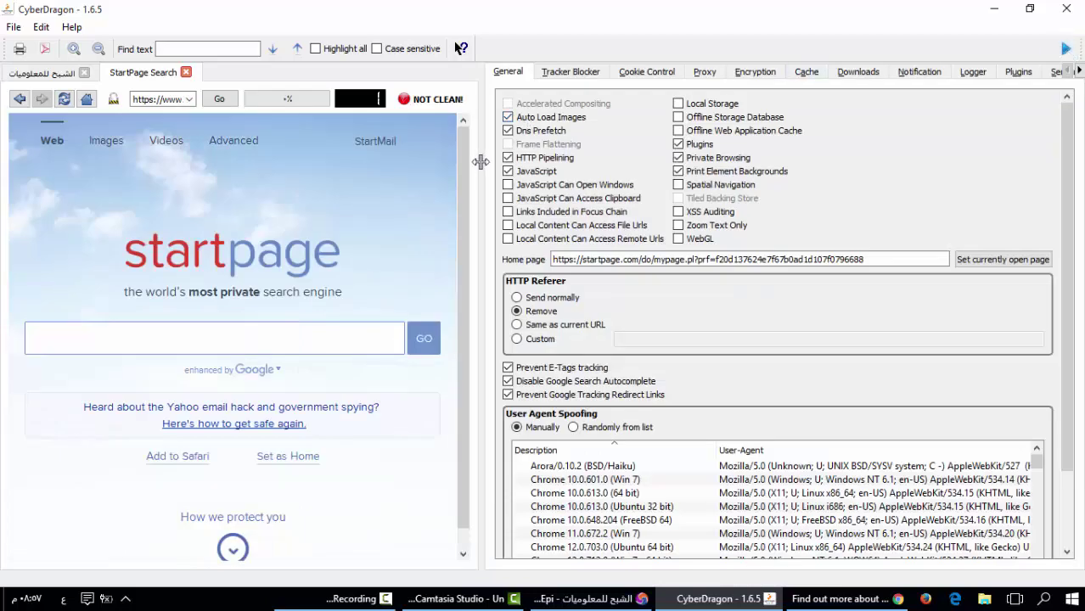
drag(490, 160, 3, 219)
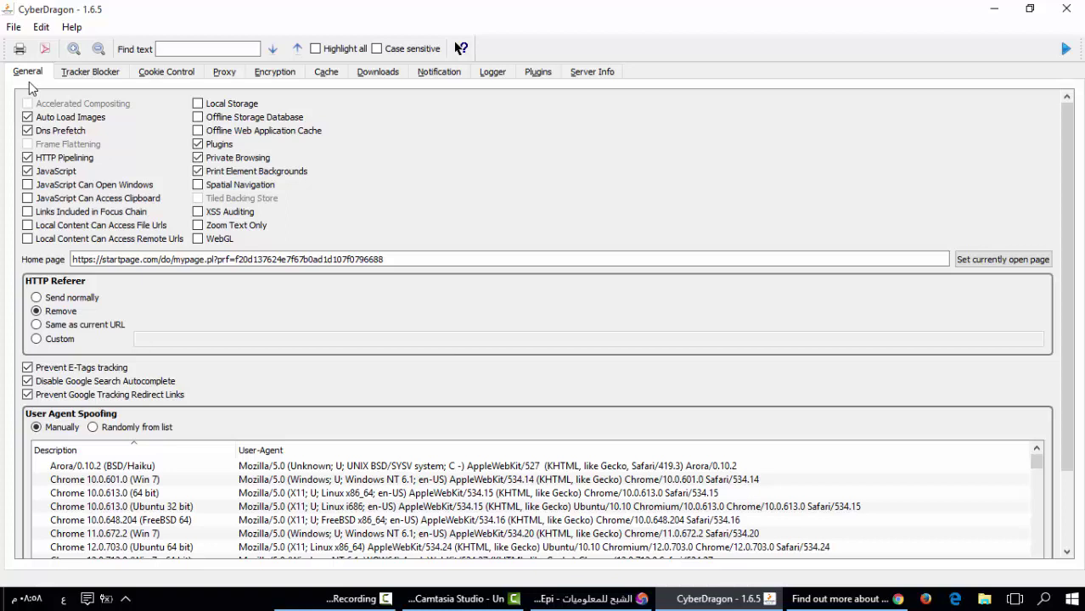
- Review the tracker blocker rules and the global and custom cookie control settings
click(74, 77)
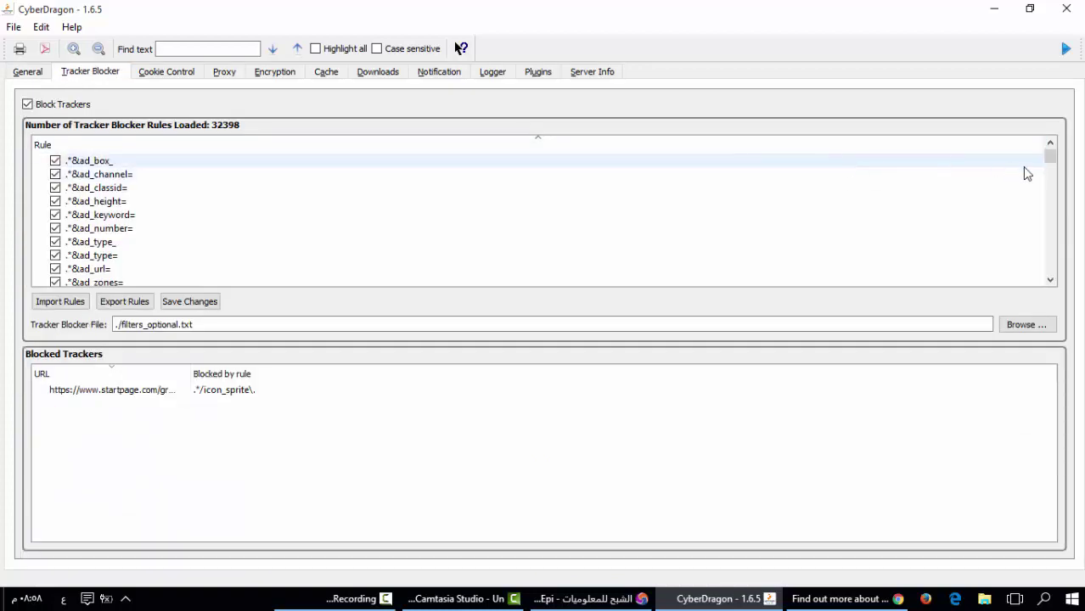
mouse_move(1052, 164)
mouse_down()
mouse_move(1051, 276)
mouse_move(1070, 196)
mouse_move(1070, 128)
mouse_up()
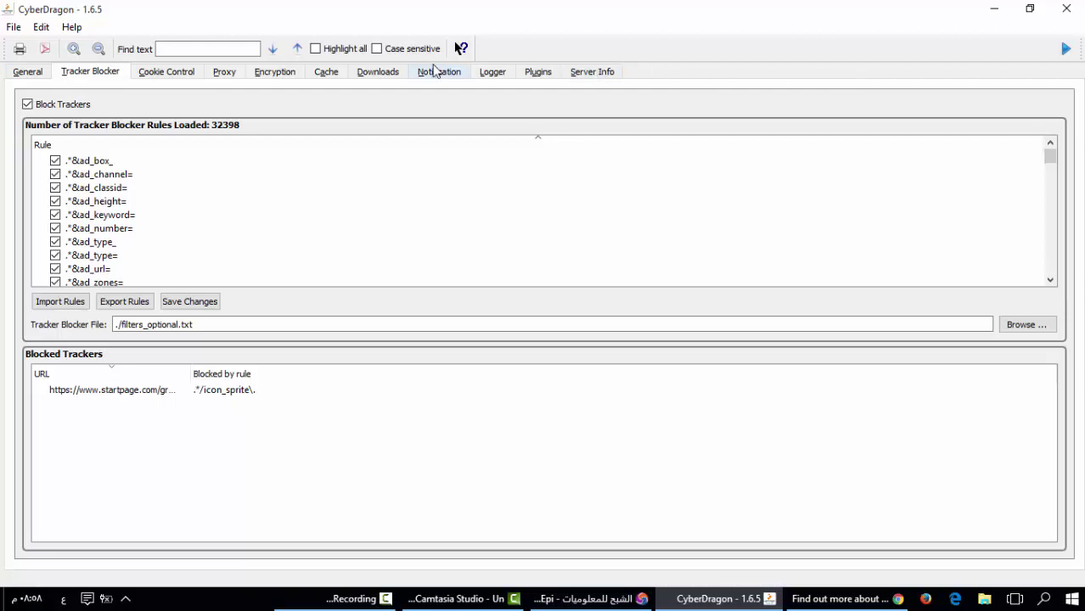
click(173, 75)
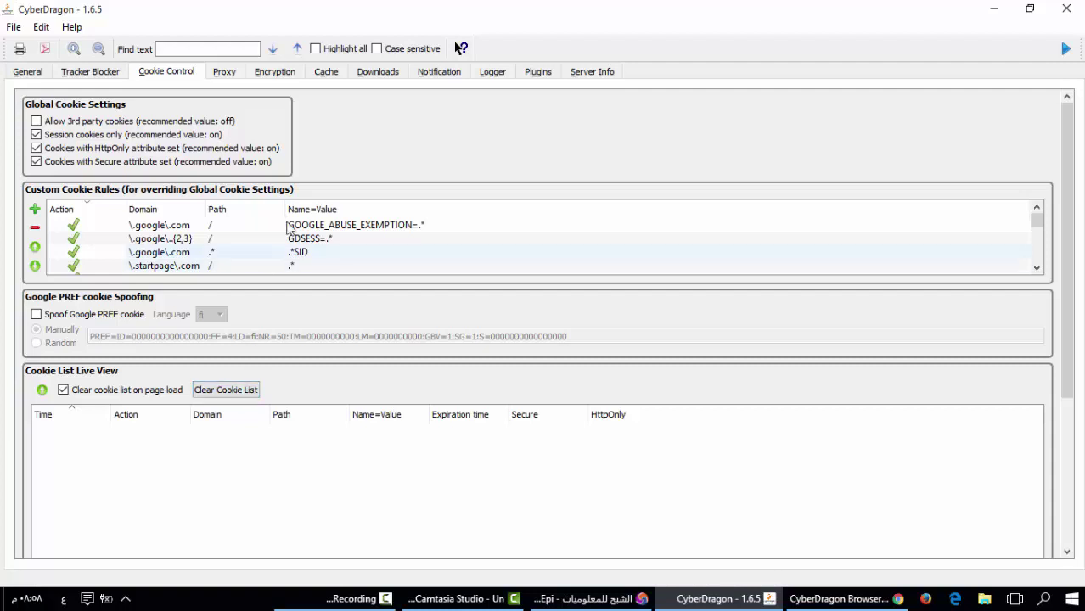
- Fetch proxies into the proxy checker list, set the third entry as the HTTP(S) proxy, and check the proxies
click(225, 73)
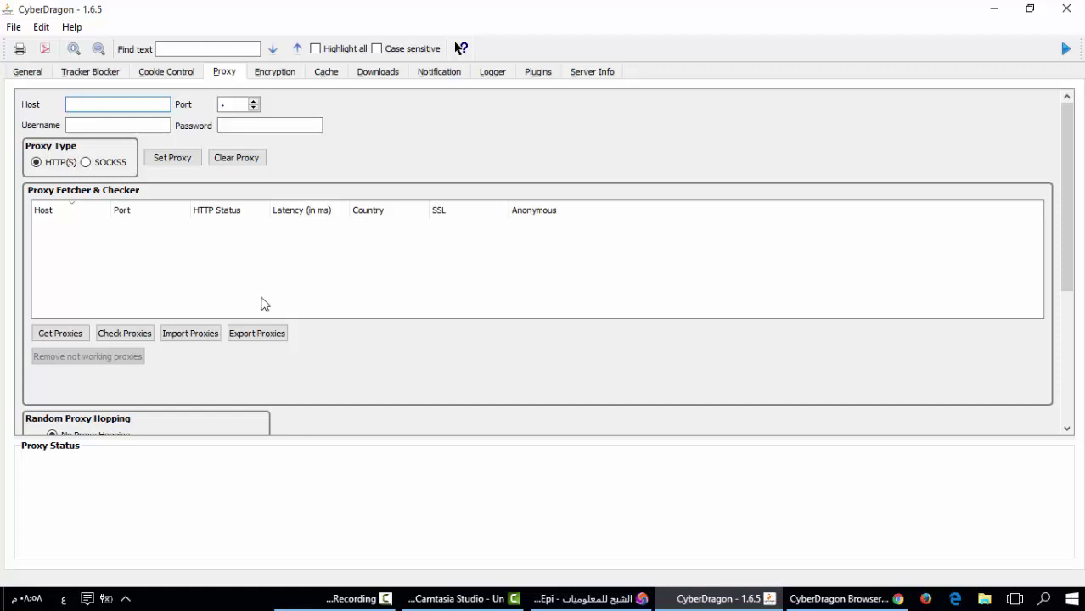
click(60, 333)
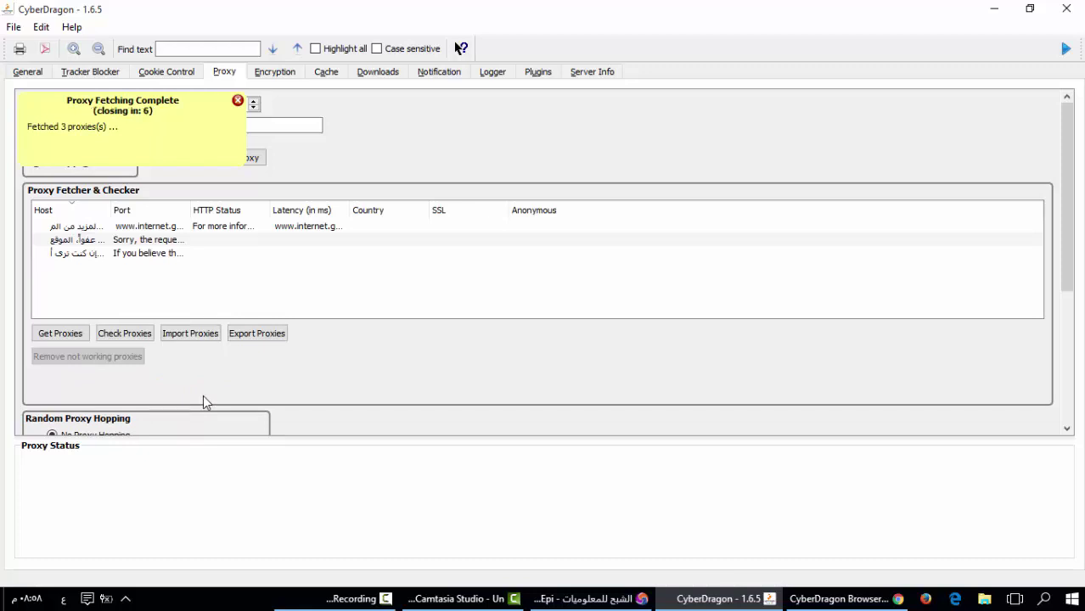
click(61, 333)
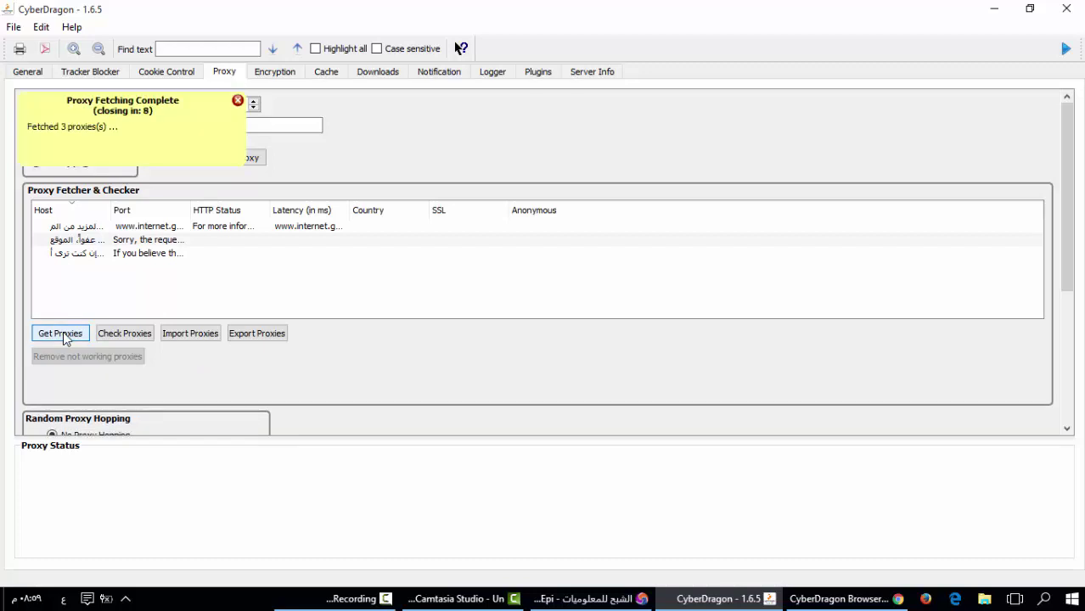
double_click(118, 257)
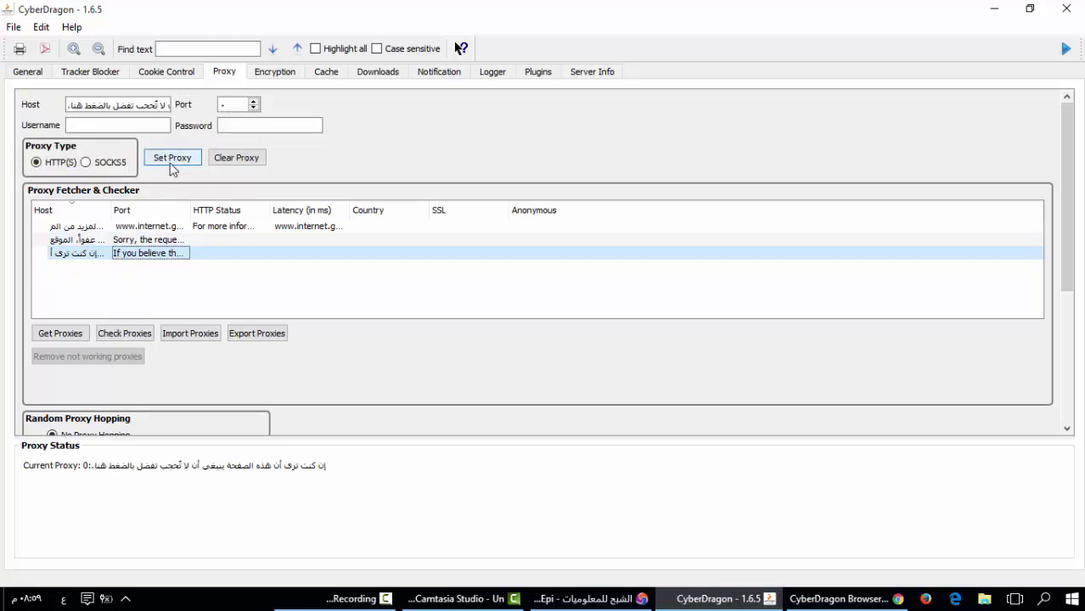
click(124, 333)
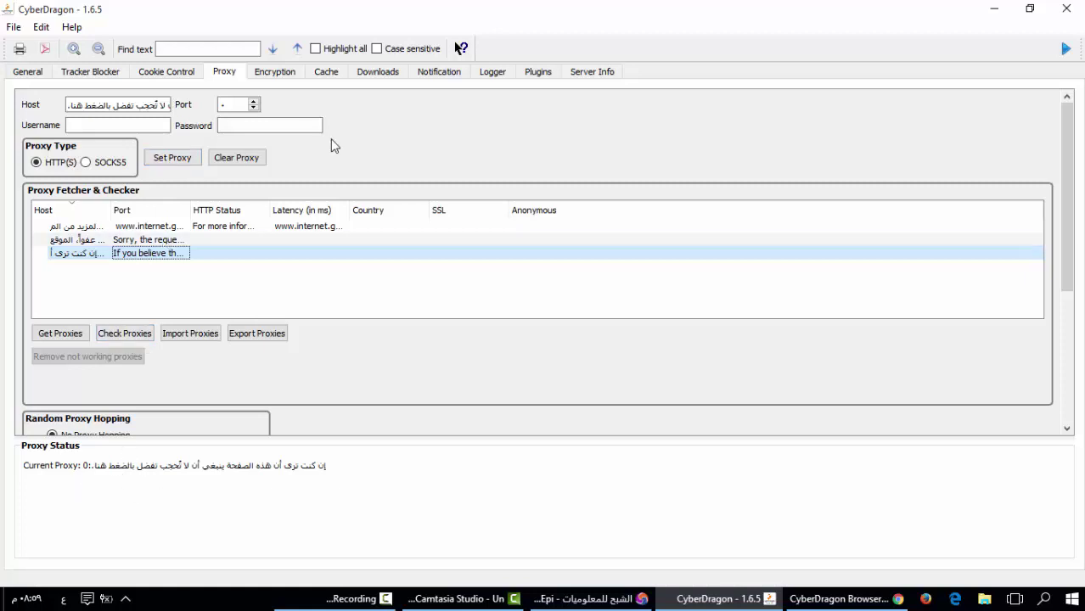
- Examine the encryption settings for HTTPS enforcing, mixed content blocking and supported ciphers
click(286, 80)
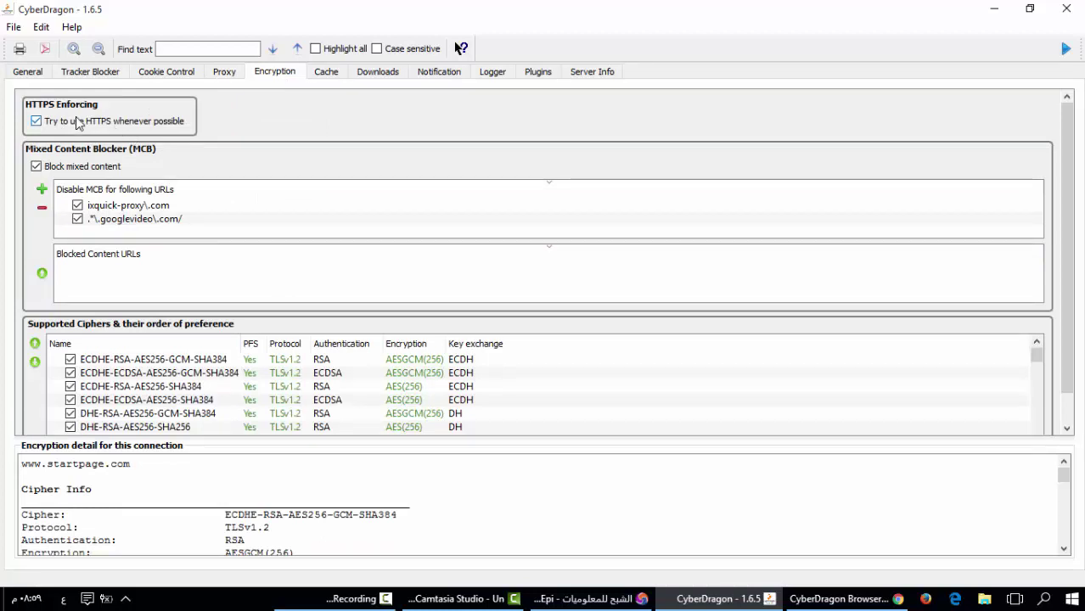
mouse_move(32, 129)
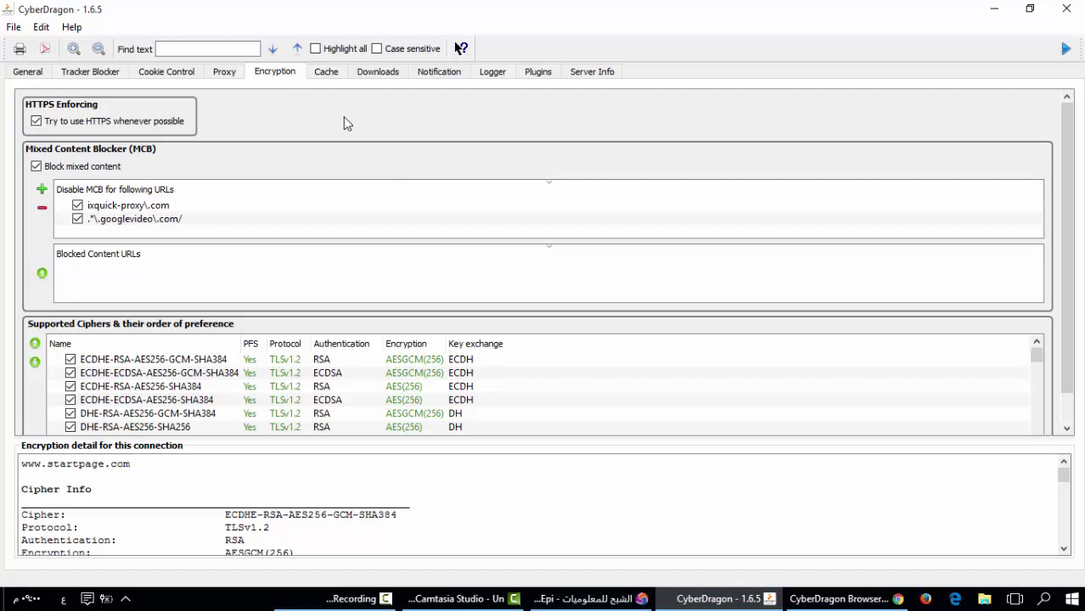
- Try enabling the disk cache and toggling Clear cache on exit, and return the setting to No Cache
click(327, 75)
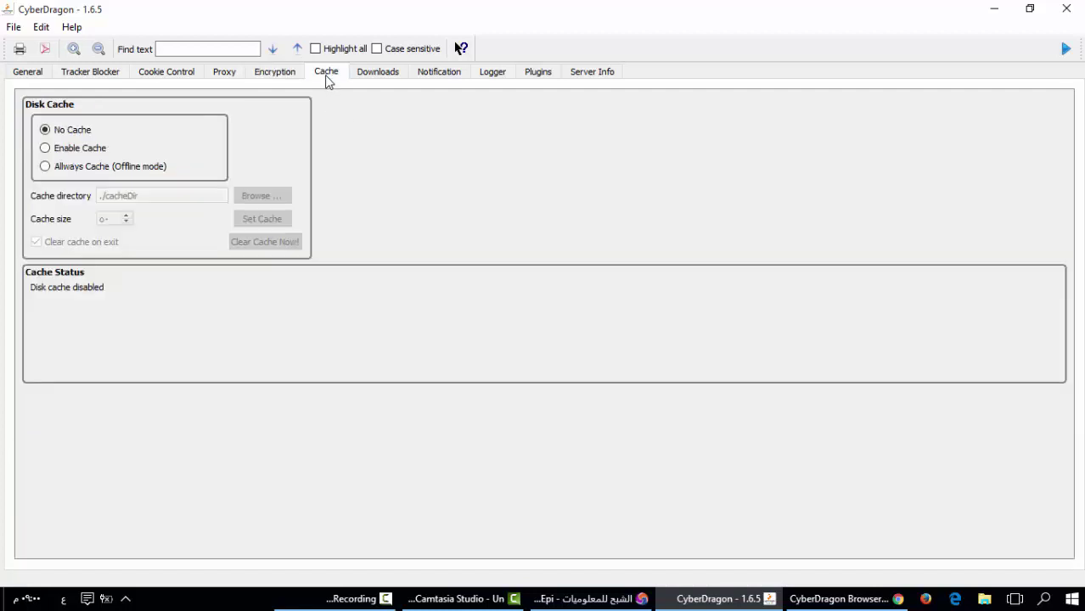
click(66, 149)
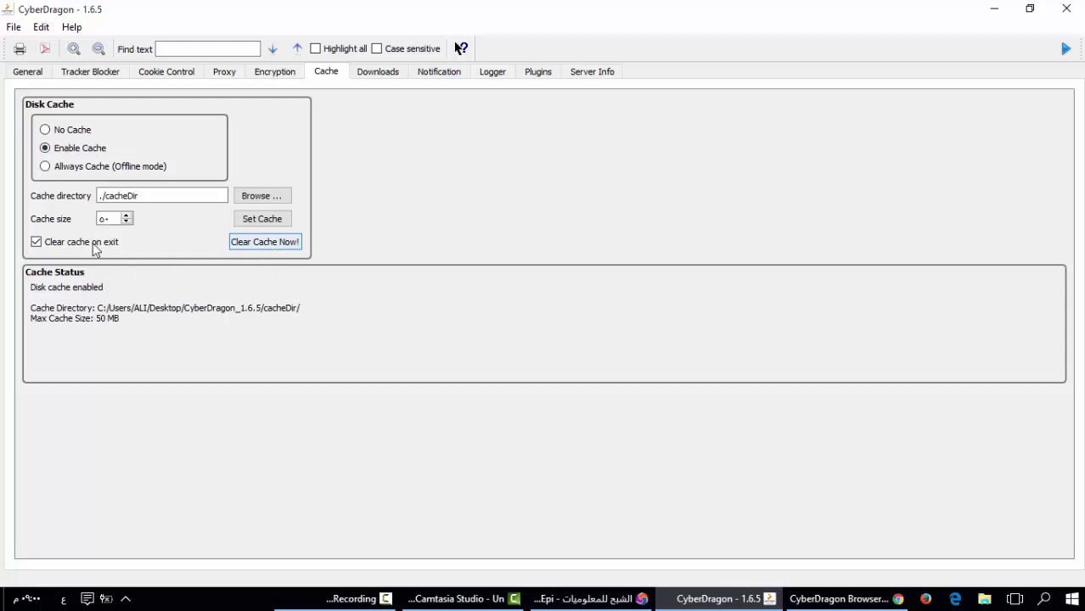
click(36, 244)
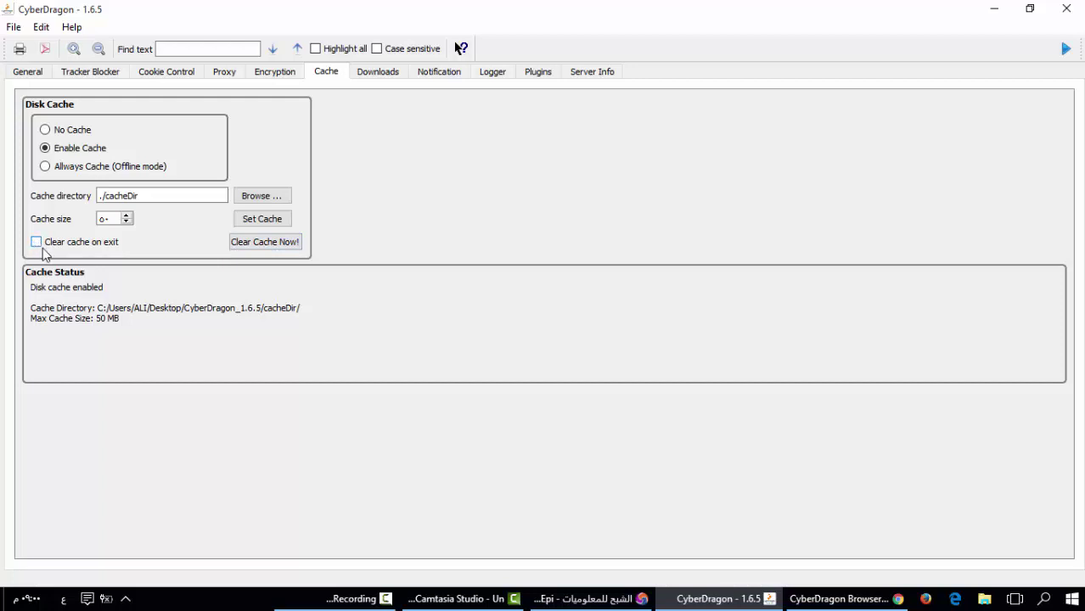
click(36, 243)
click(45, 130)
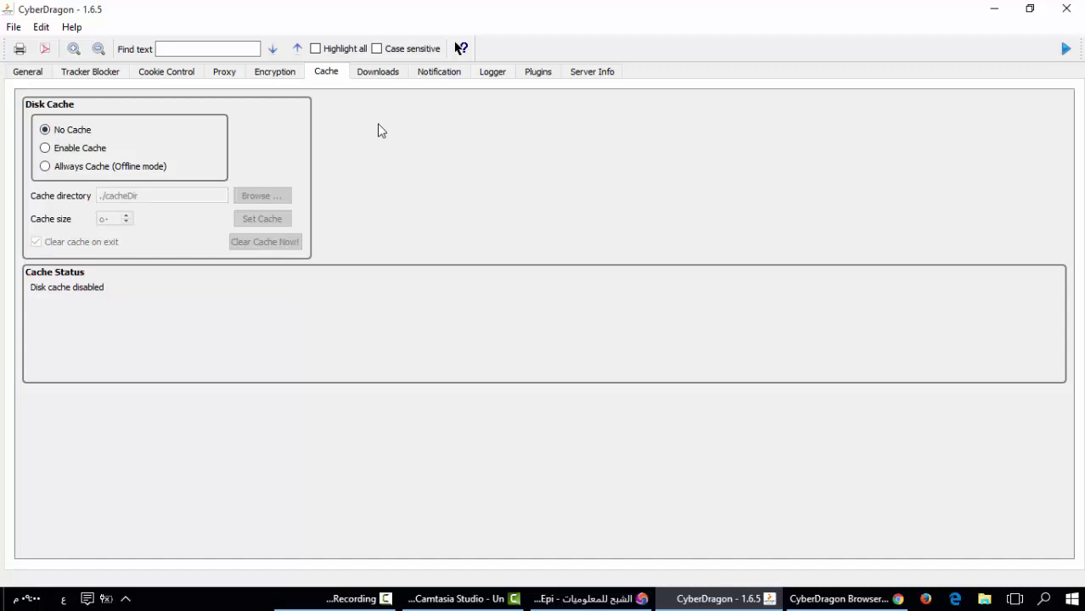
- View CyberDragon's list of downloaded files
click(396, 78)
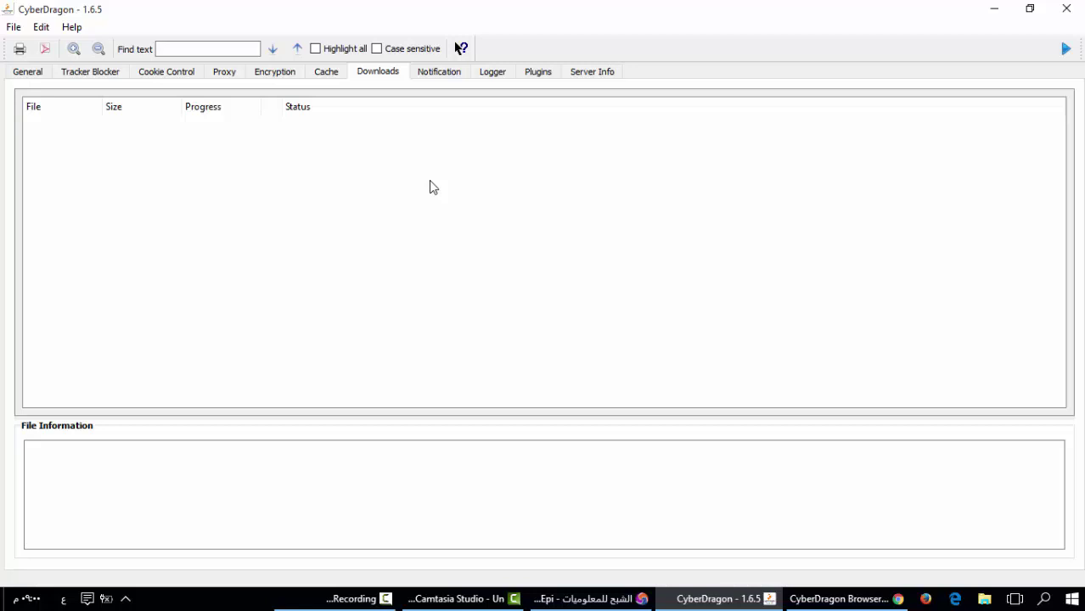
- Examine the notification, logger, plugins and server info settings, and return to the web page view
click(441, 74)
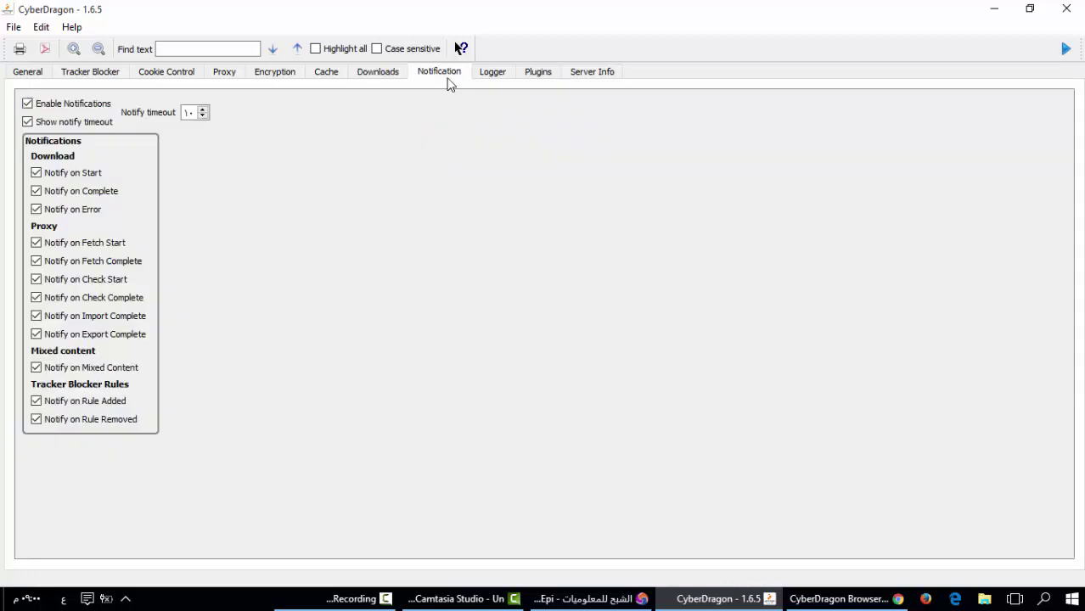
click(498, 76)
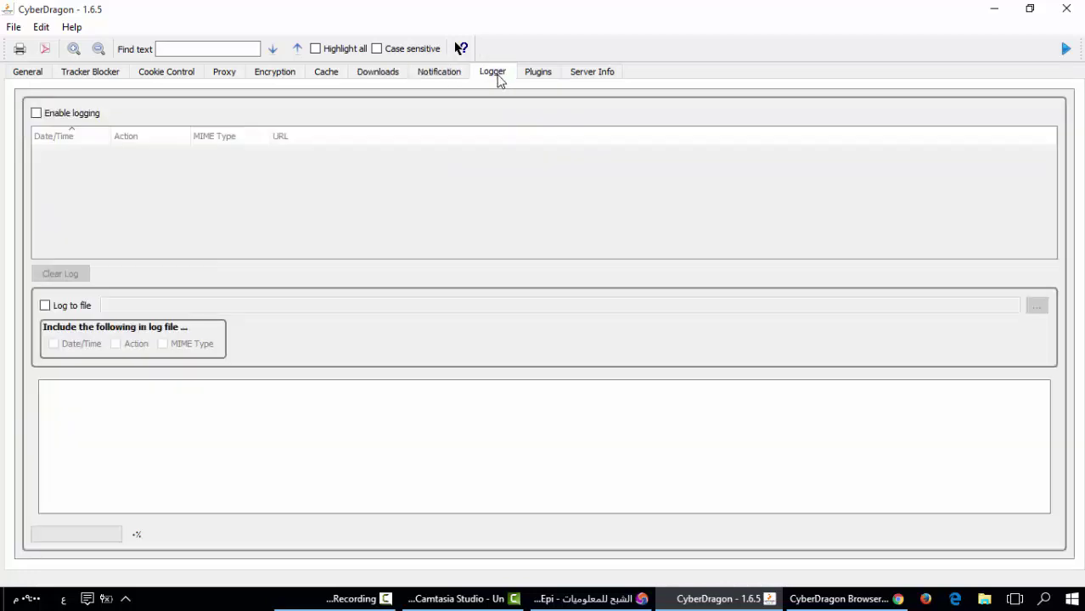
click(547, 76)
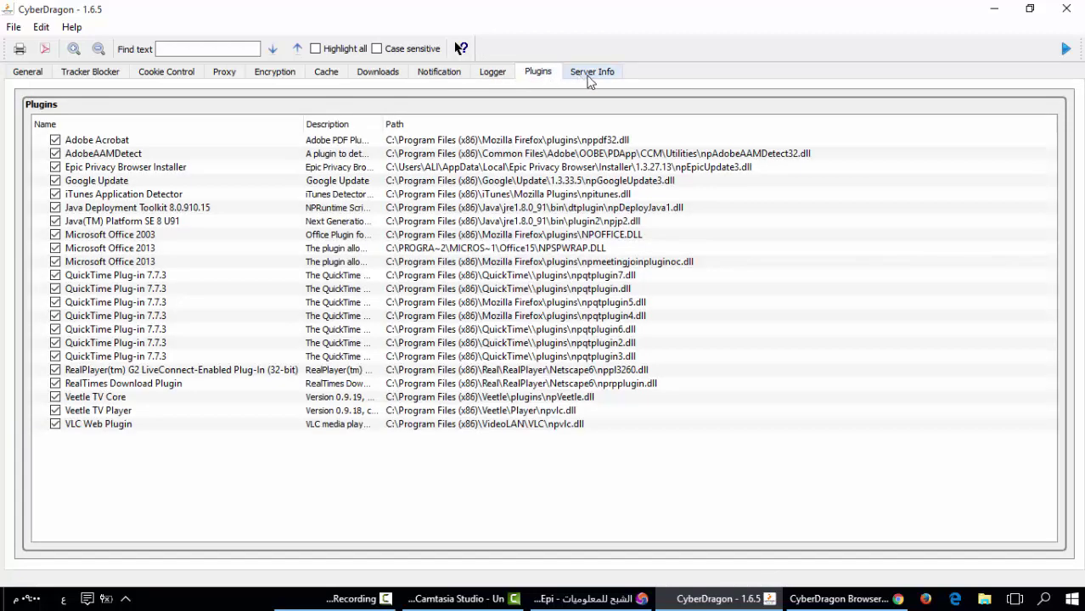
click(589, 77)
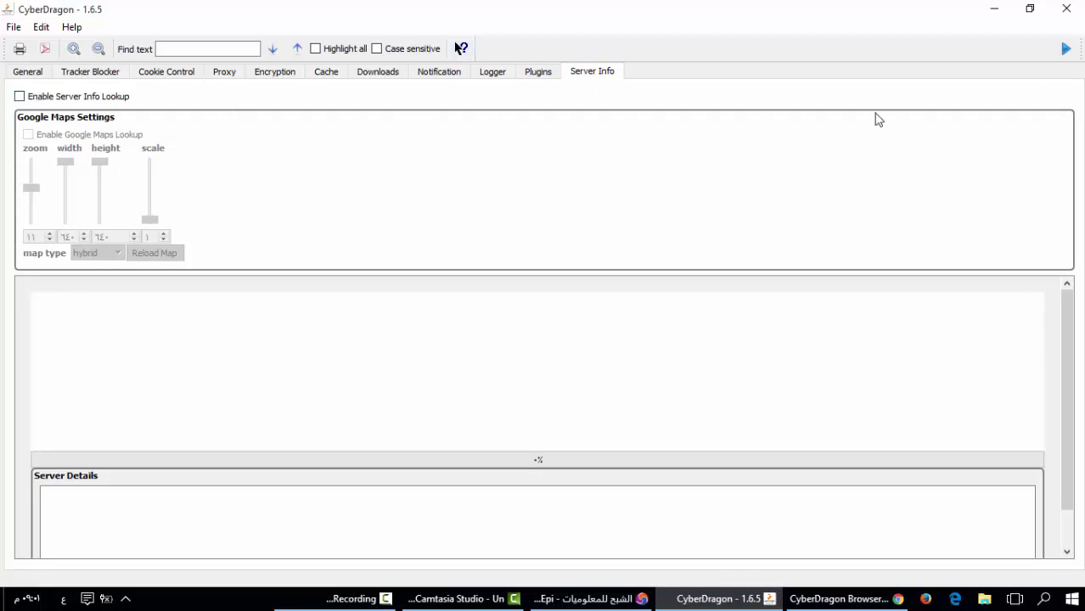
click(1066, 51)
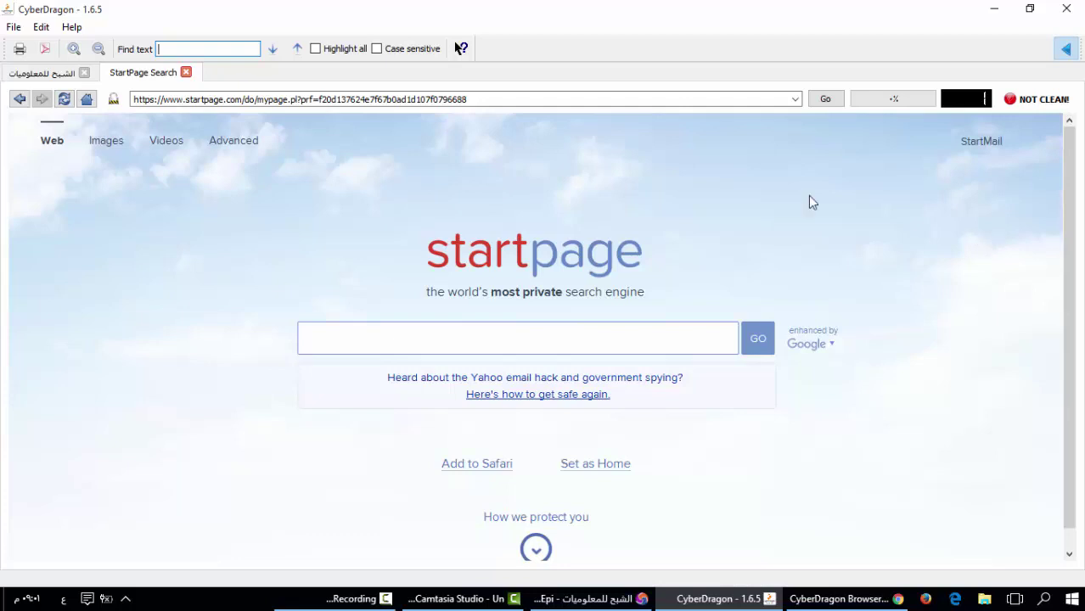
- Select the last part of the StartPage address and close the StartPage Search tab
click(507, 100)
double_click(507, 99)
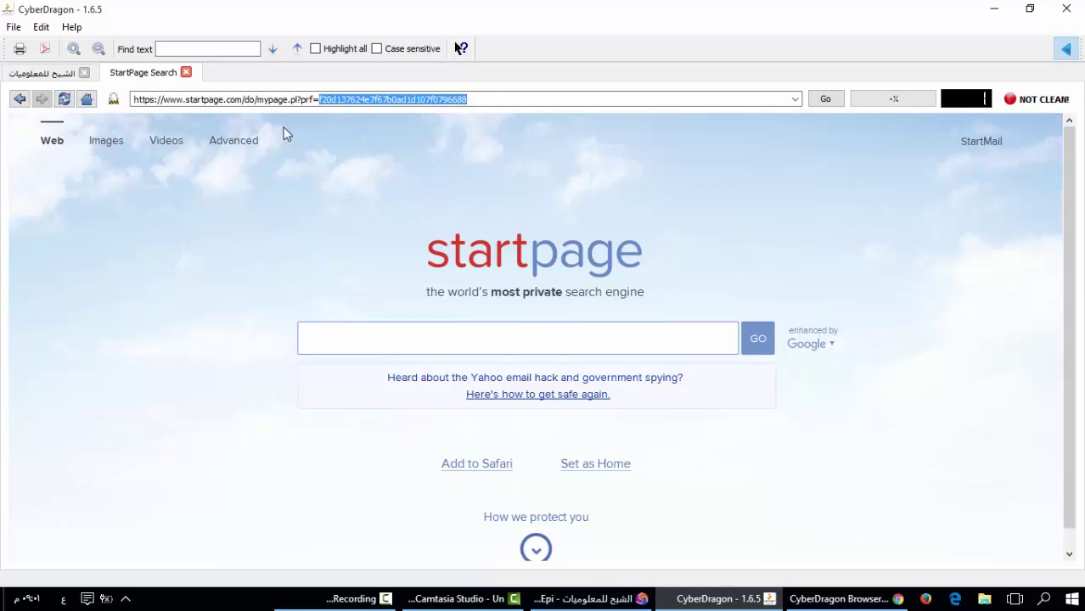
click(186, 72)
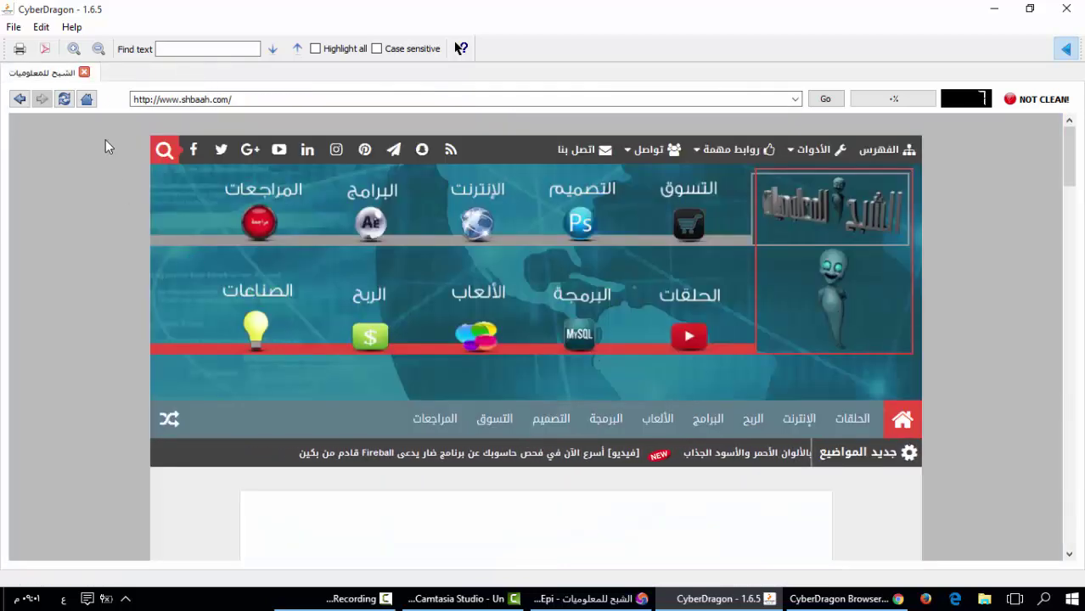
- Open a new browser tab and try to load the home page in it, then return to the shbaah.com tab
click(16, 28)
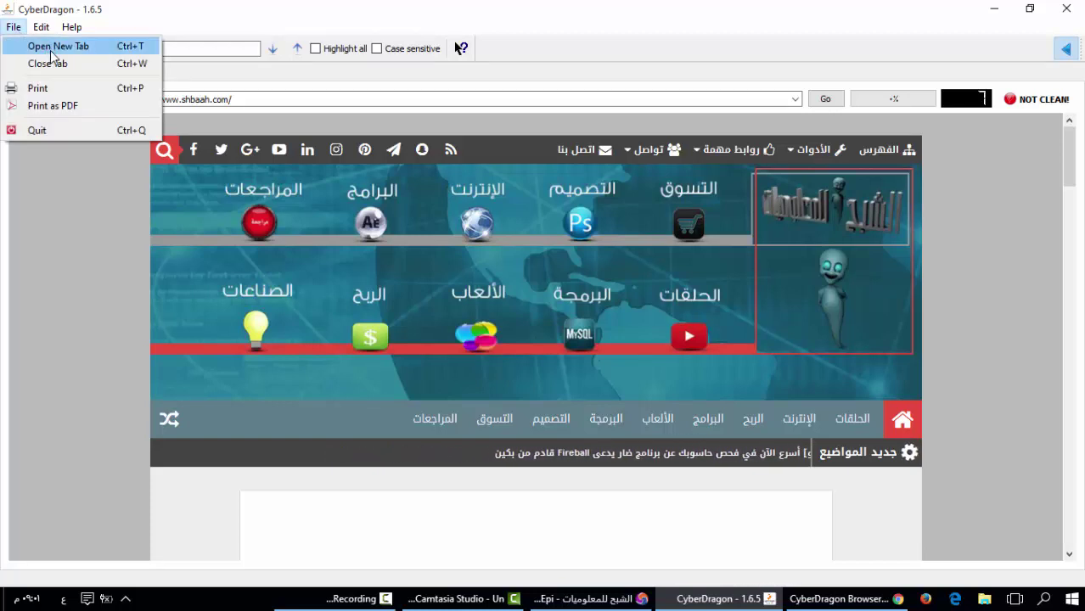
click(80, 48)
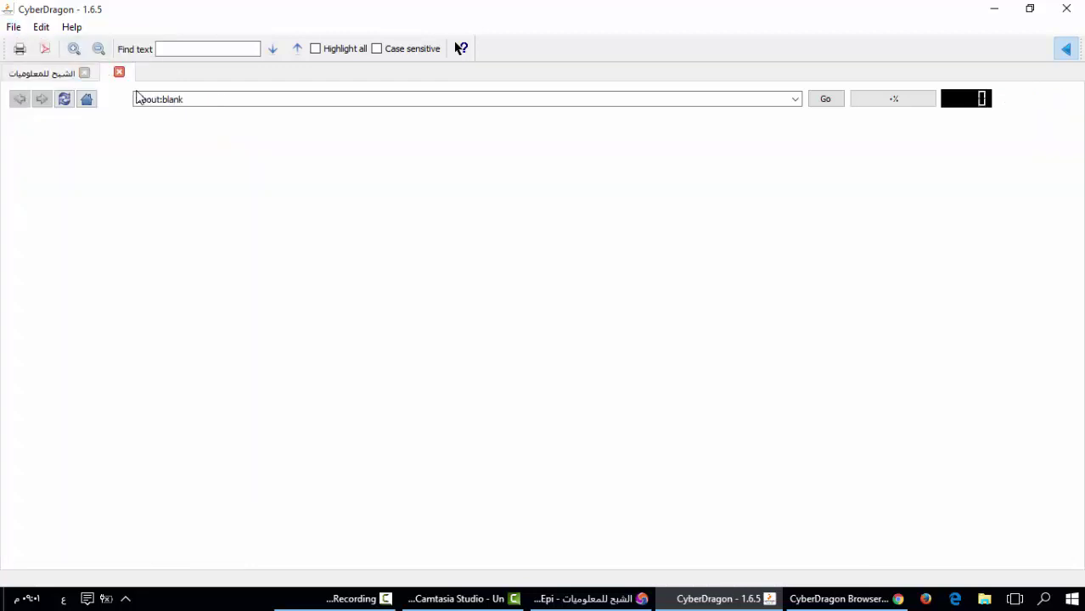
click(87, 100)
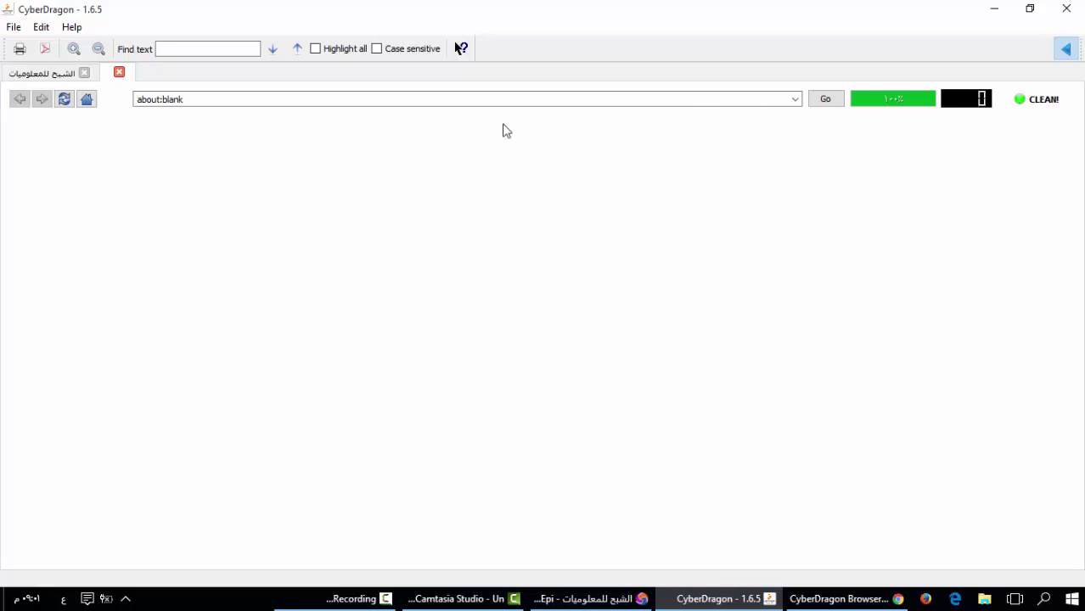
click(90, 101)
click(43, 74)
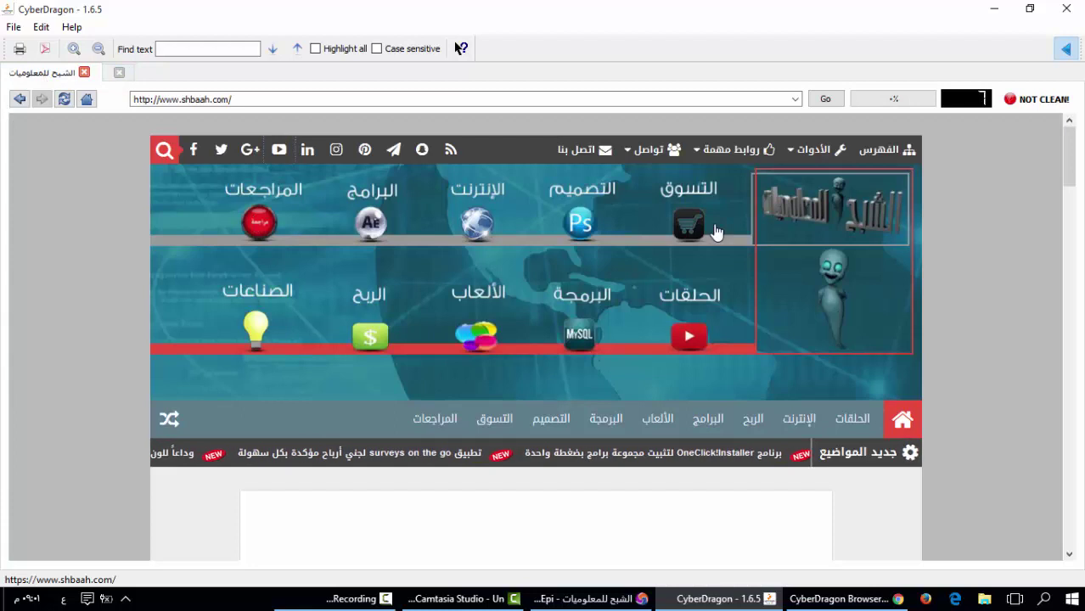